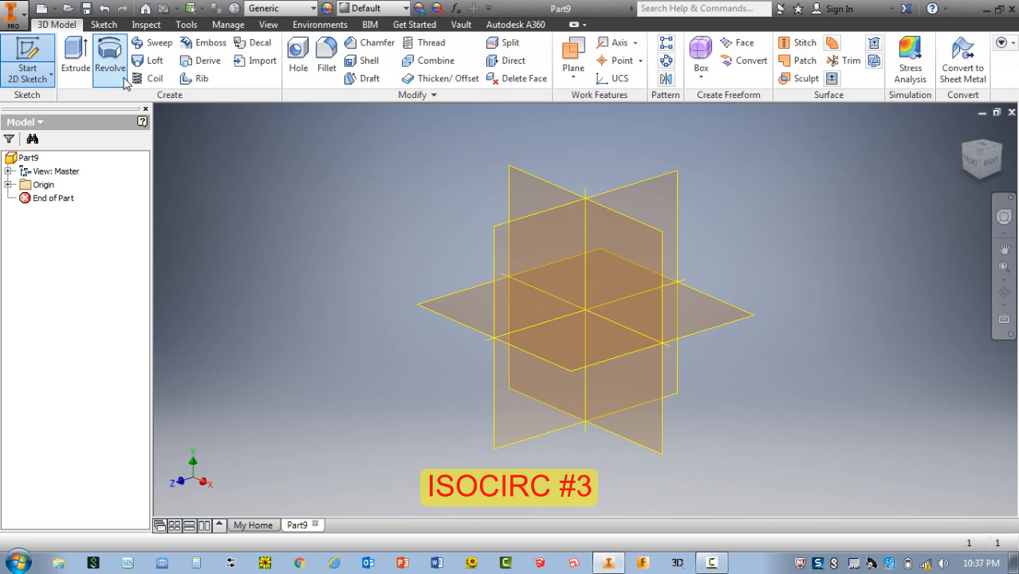
Start a 2D sketch on the XY plane and draw a 4 × 2.5 in rectangle with its lower-left corner at the origin
{"action": "left_click", "coordinate": [517, 189]}
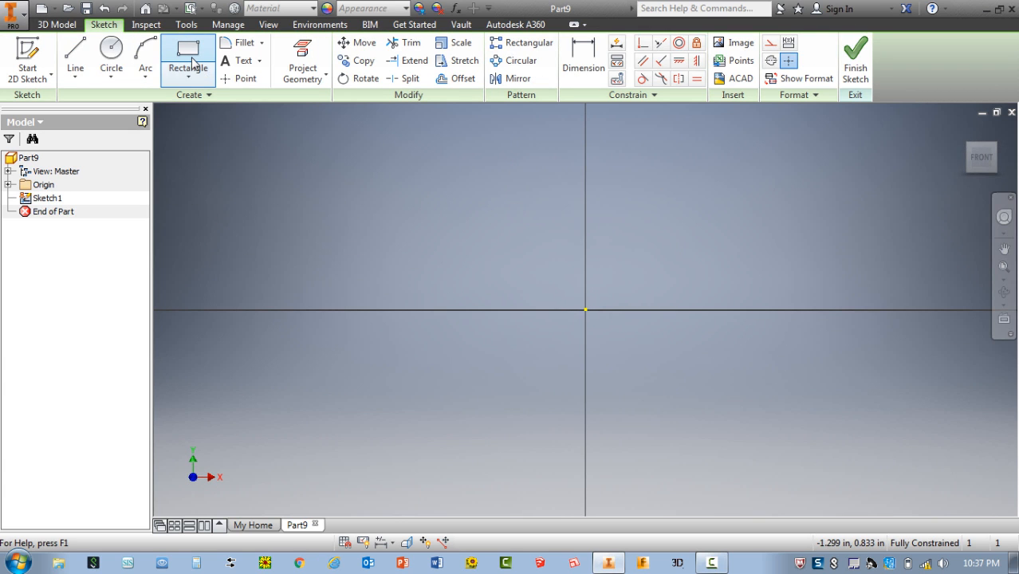
{"action": "right_click", "coordinate": [352, 191]}
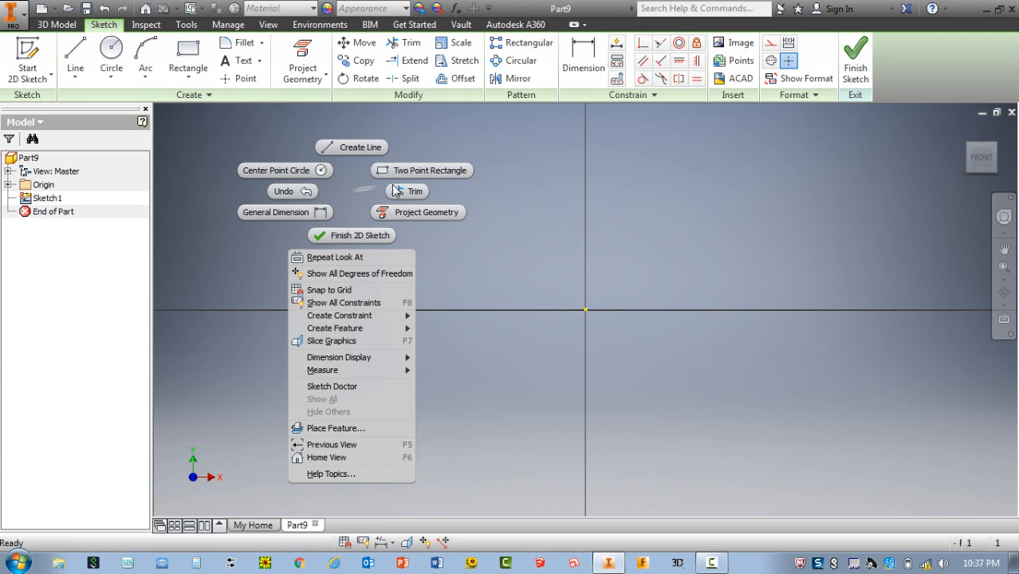
{"action": "left_click", "coordinate": [415, 171]}
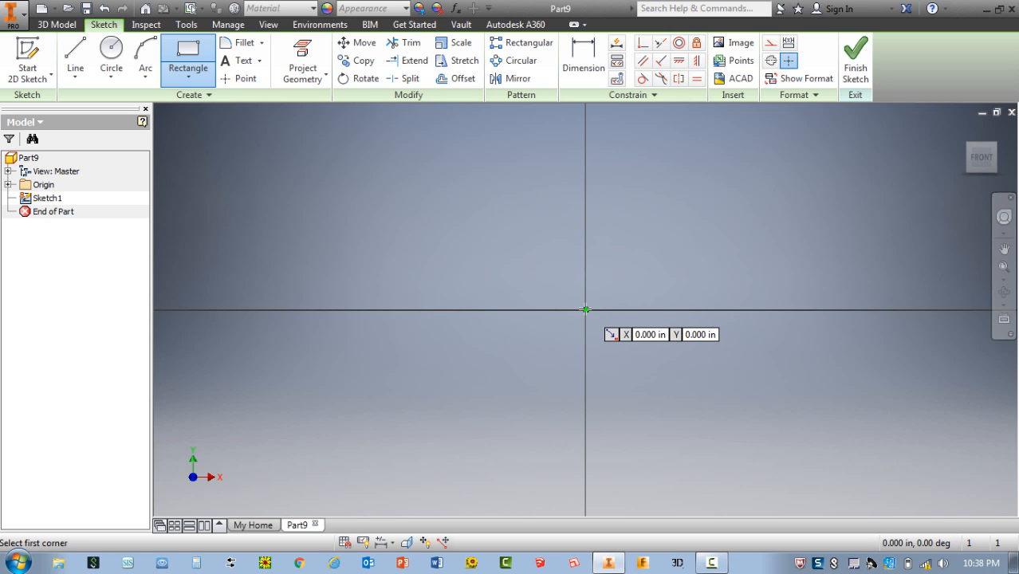
{"action": "left_click", "coordinate": [585, 310]}
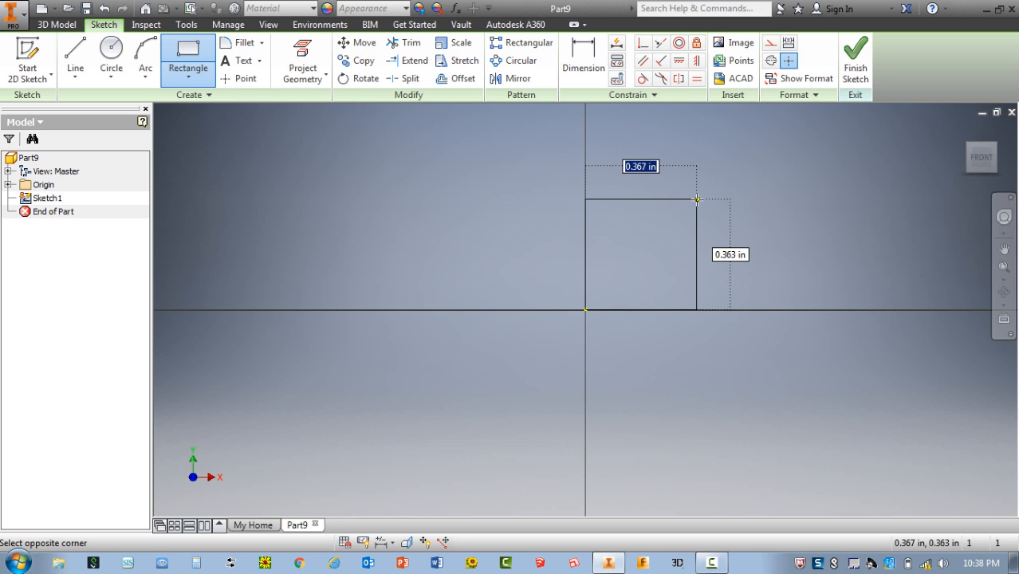
{"action": "type", "text": "4"}
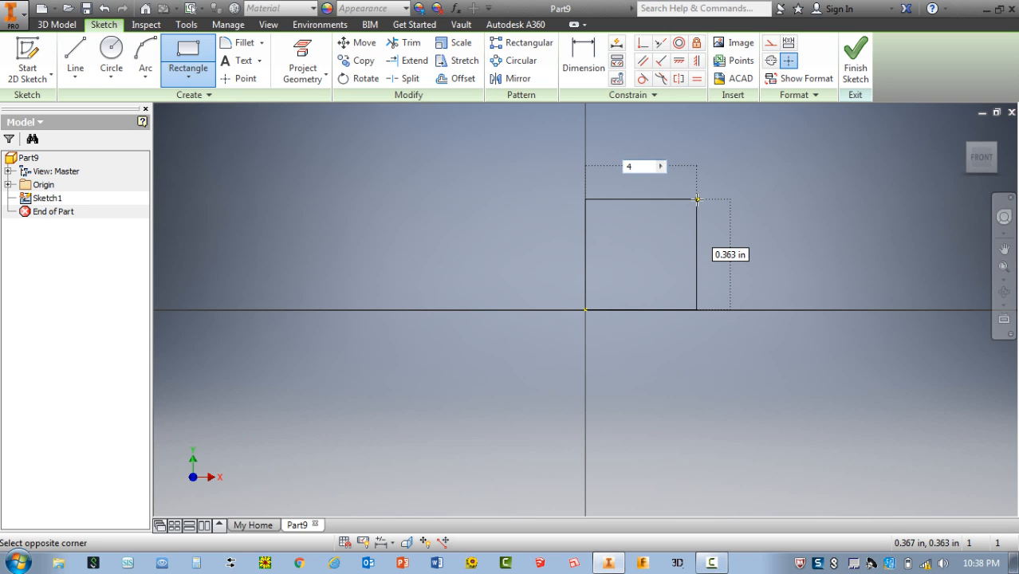
{"action": "key", "text": "Tab"}
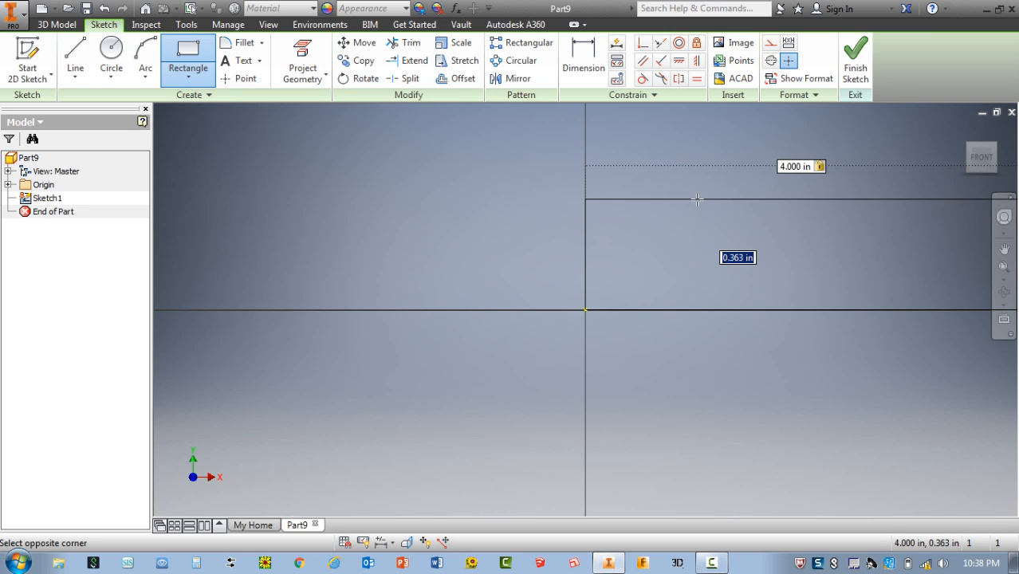
{"action": "type", "text": "2"}
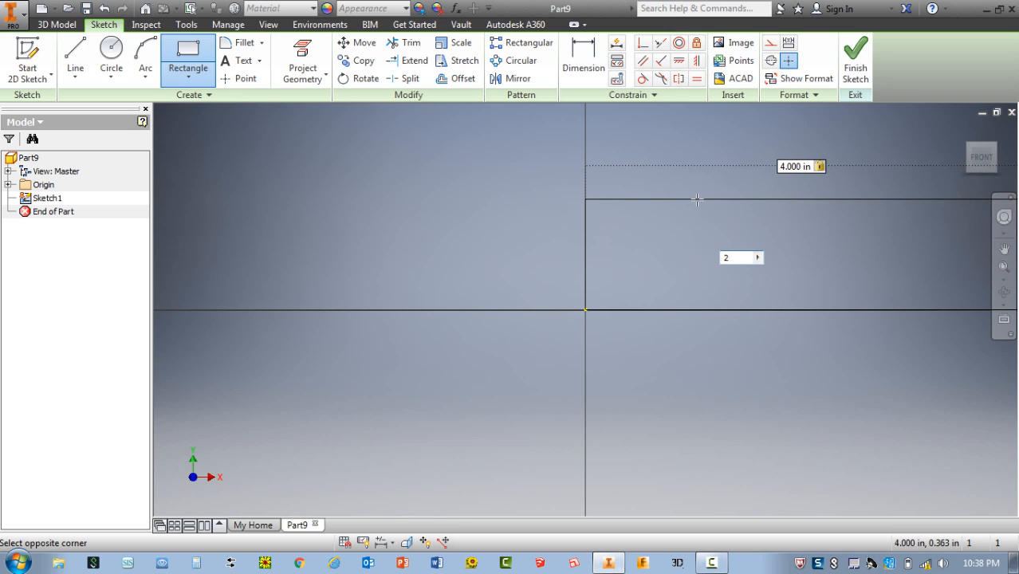
{"action": "type", "text": ".5"}
{"action": "key", "text": "Return"}
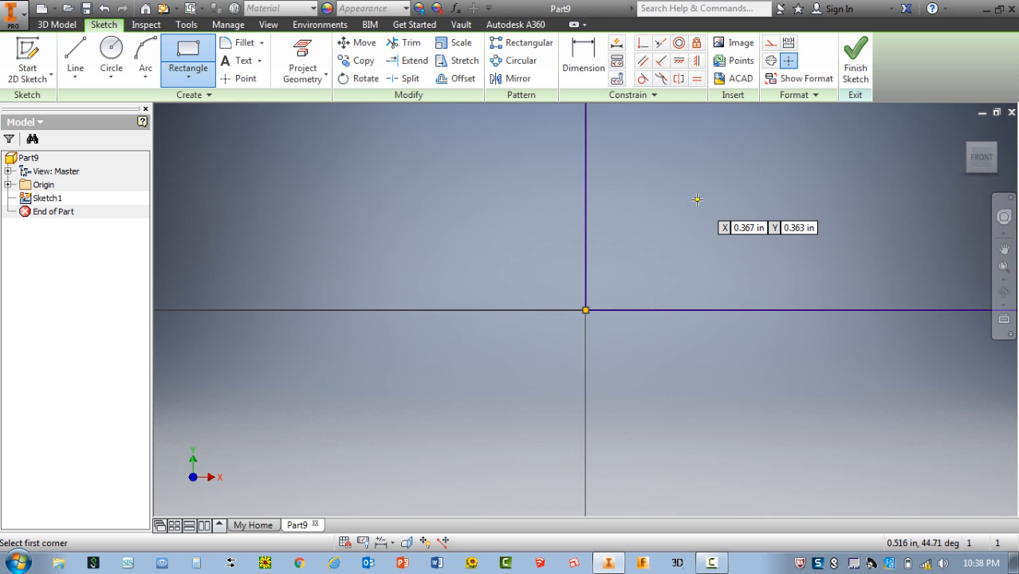
Draw a 2 in diameter circle centred on the rectangle's upper-left corner
{"action": "left_click", "coordinate": [1002, 269]}
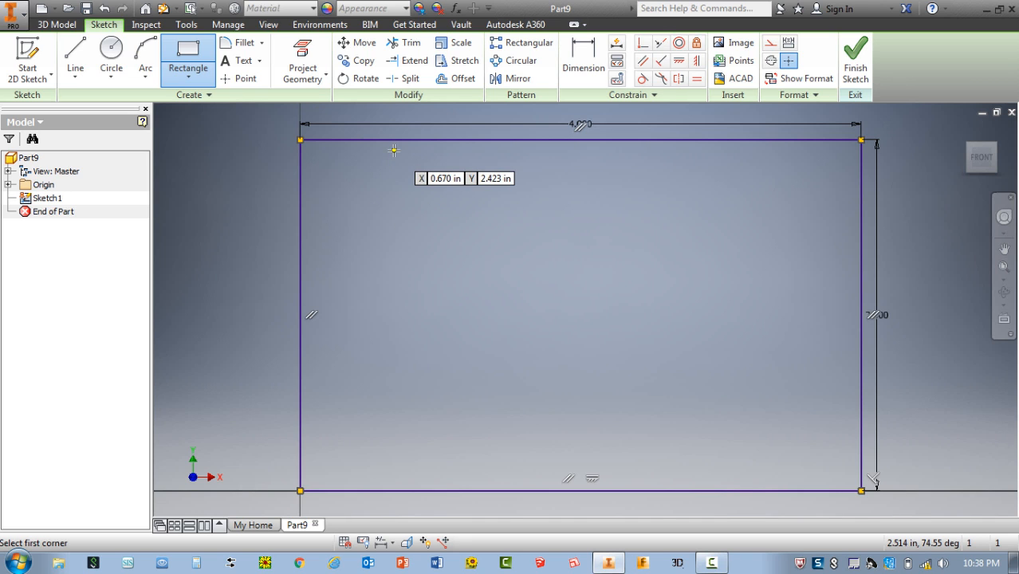
{"action": "left_click", "coordinate": [116, 54]}
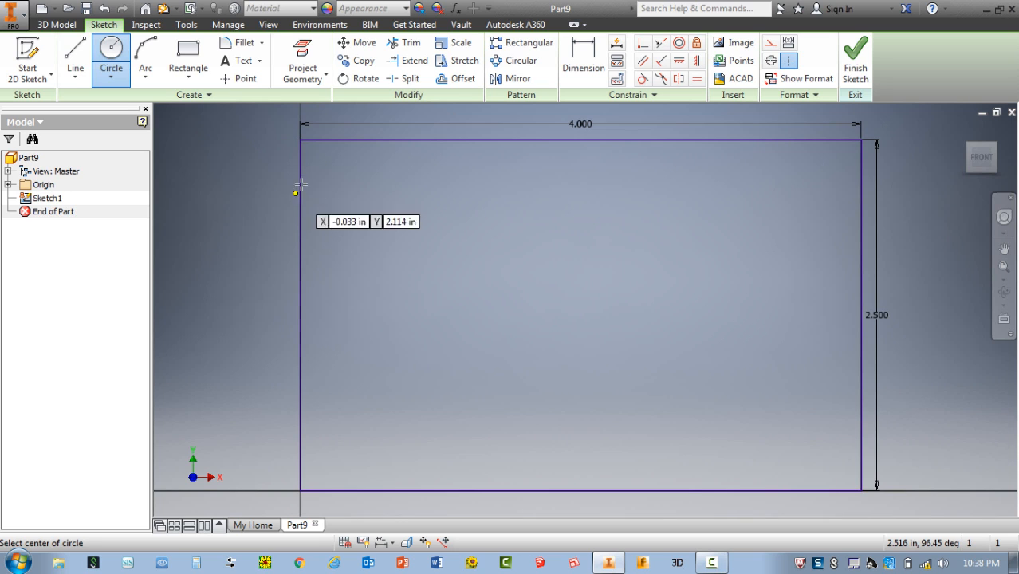
{"action": "left_click", "coordinate": [300, 140]}
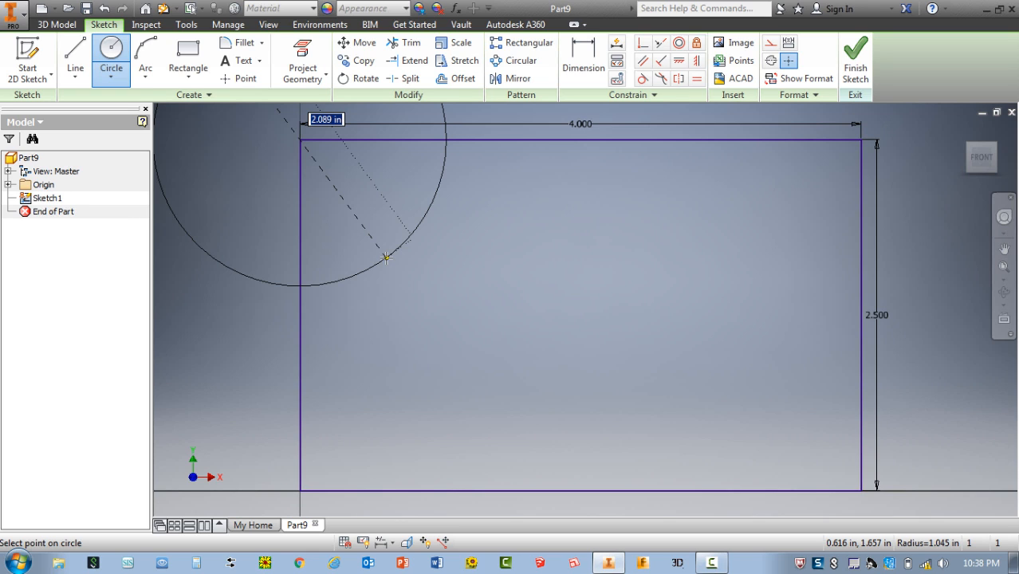
{"action": "type", "text": "2"}
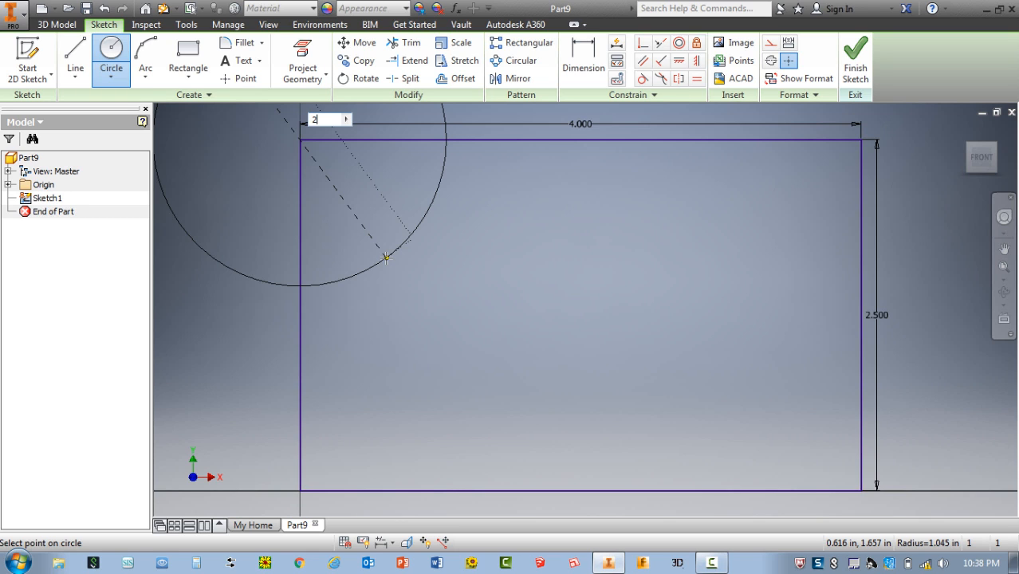
{"action": "key", "text": "Return"}
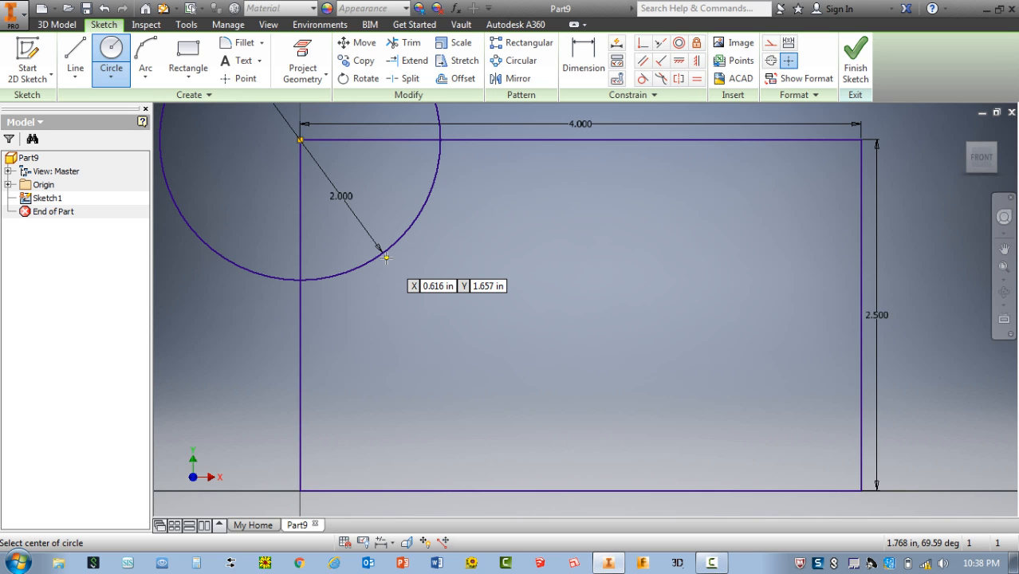
Draw a 2.750 in diameter circle centred on the rectangle's upper-right corner
{"action": "left_click", "coordinate": [860, 140]}
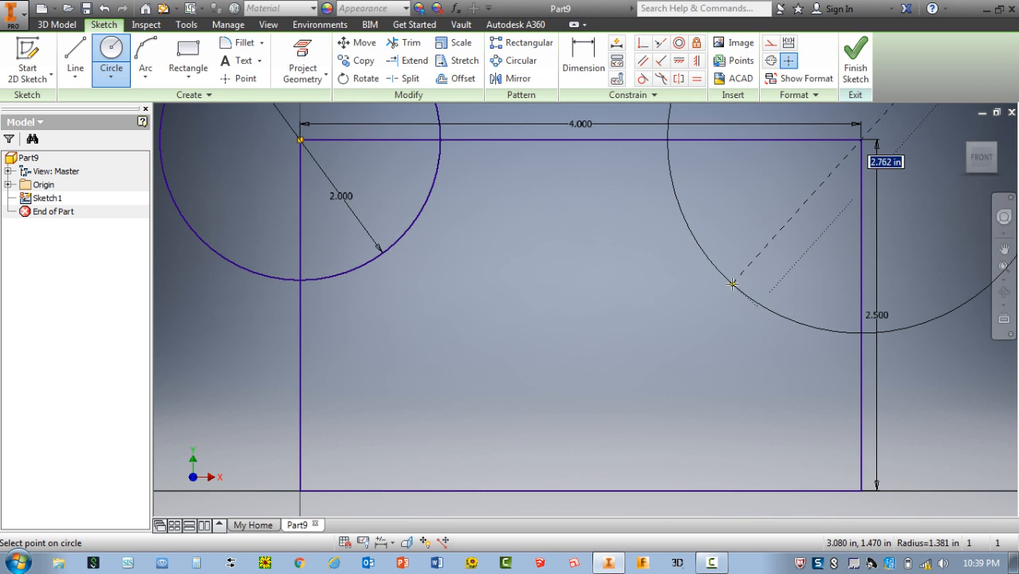
{"action": "type", "text": "1"}
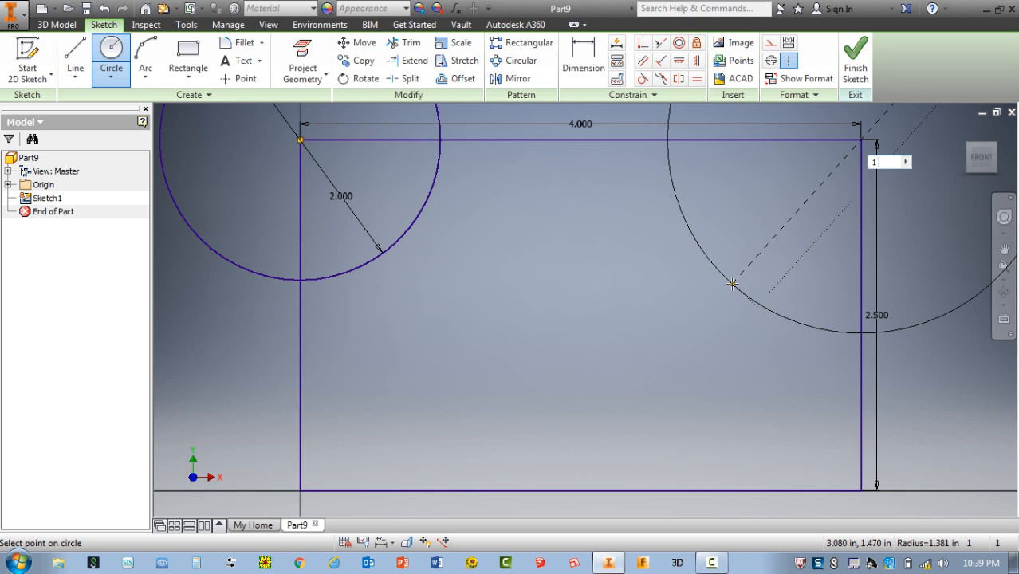
{"action": "type", "text": ".3"}
{"action": "type", "text": "/8"}
{"action": "type", "text": "* "}
{"action": "type", "text": "2.750"}
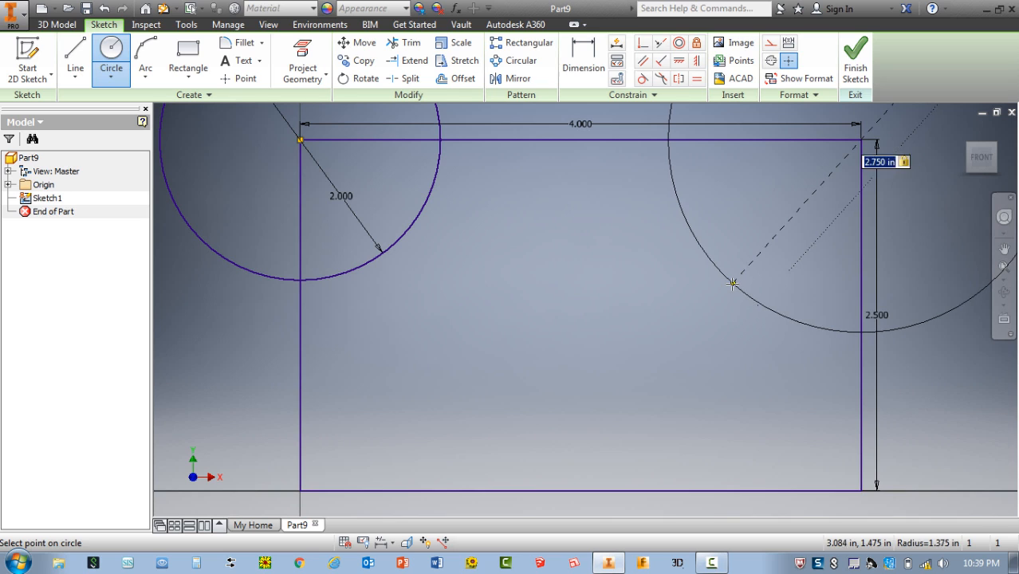
{"action": "key", "text": "Return"}
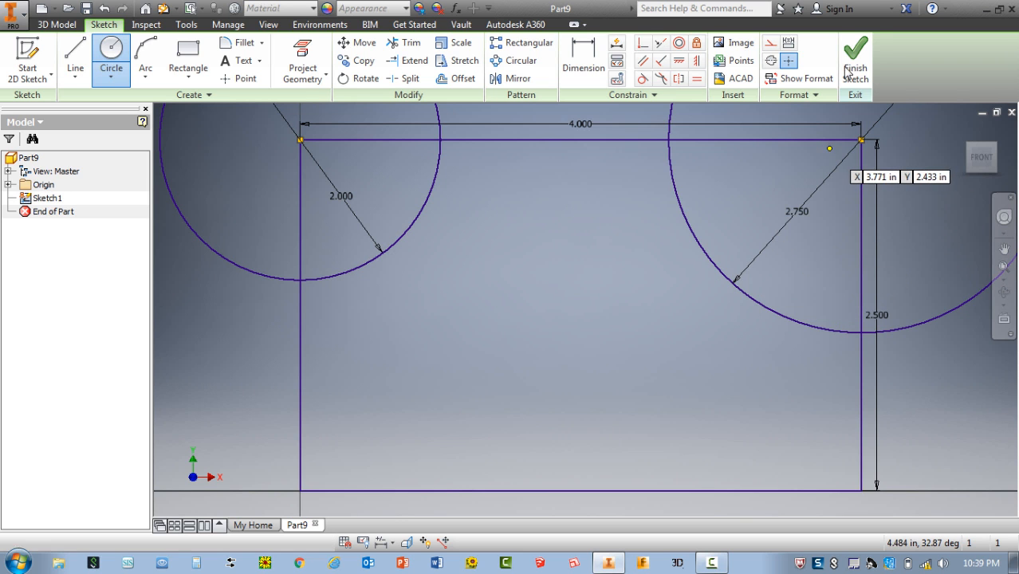
Split the top edge and the 2 in circle at their crossings near the upper-left corner and delete the circle's outer arc
{"action": "left_click", "coordinate": [1003, 268]}
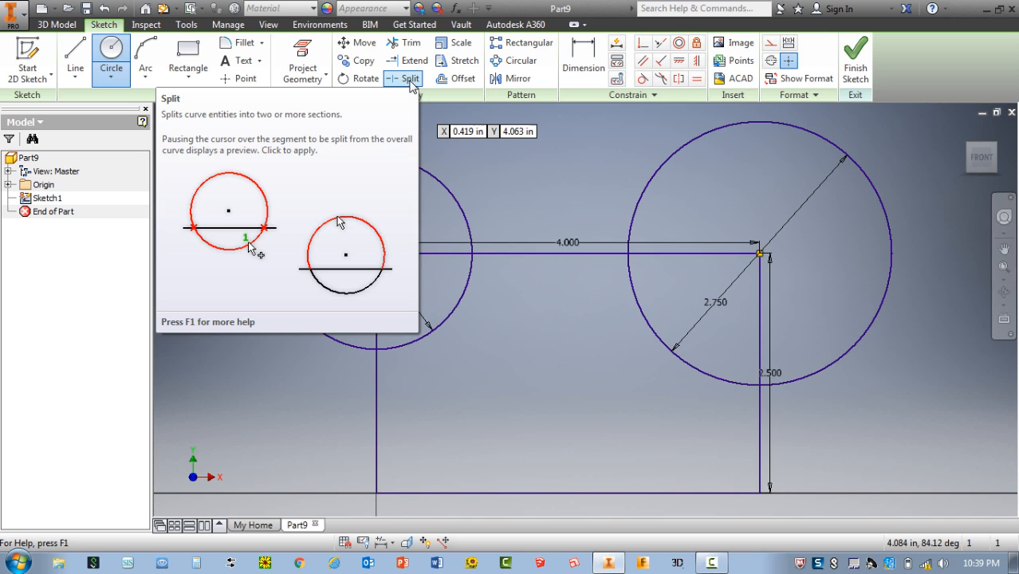
{"action": "left_click", "coordinate": [408, 80]}
{"action": "left_click", "coordinate": [408, 79]}
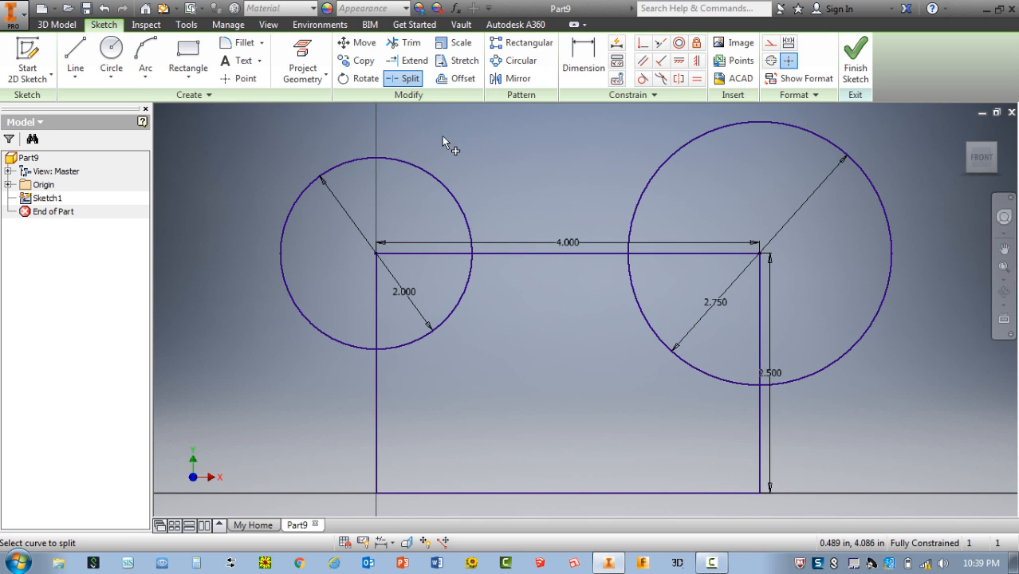
{"action": "left_click", "coordinate": [471, 253]}
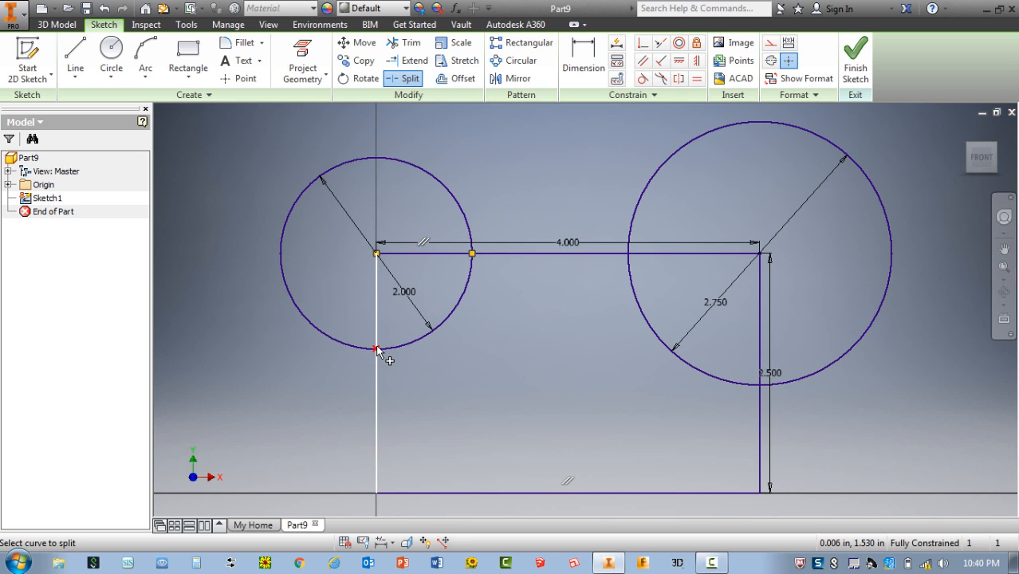
{"action": "mouse_move", "coordinate": [376, 349]}
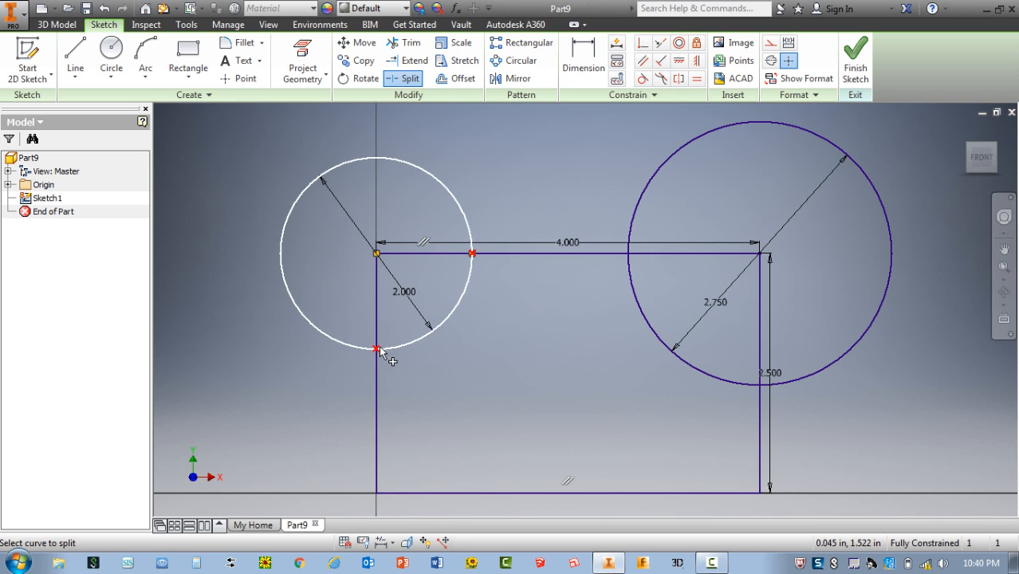
{"action": "left_click", "coordinate": [381, 351]}
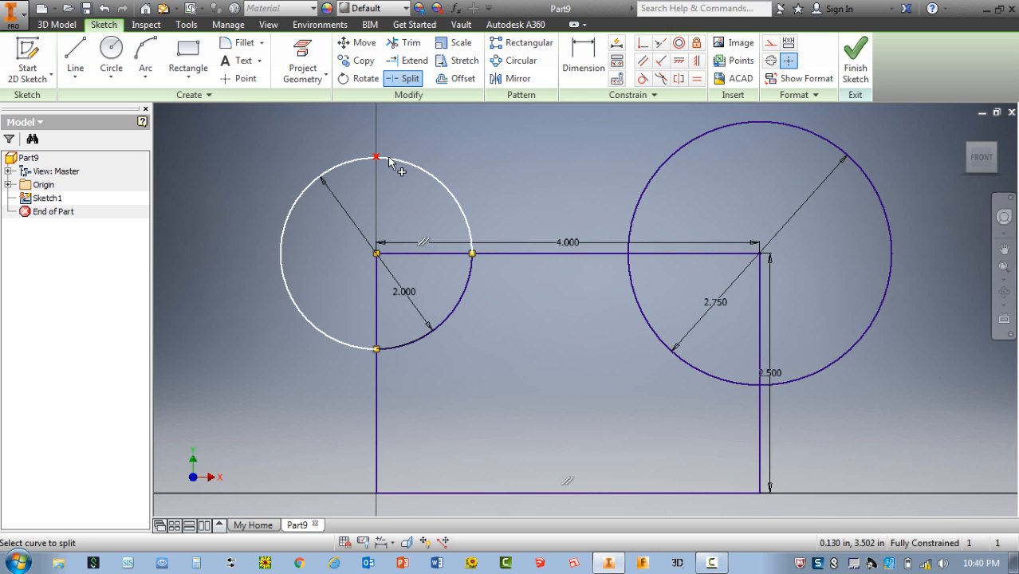
{"action": "key", "text": "Escape"}
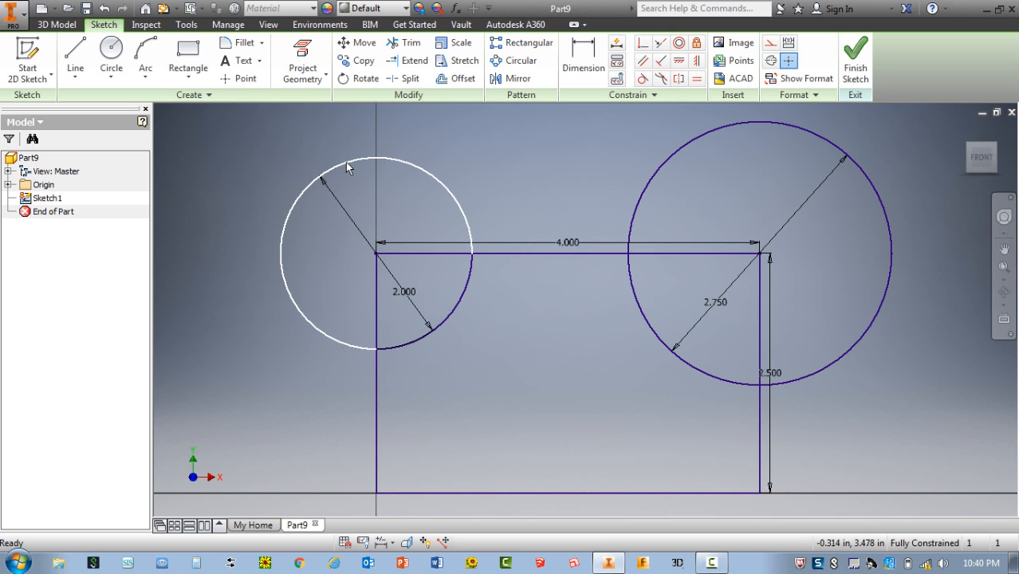
{"action": "right_click", "coordinate": [346, 168]}
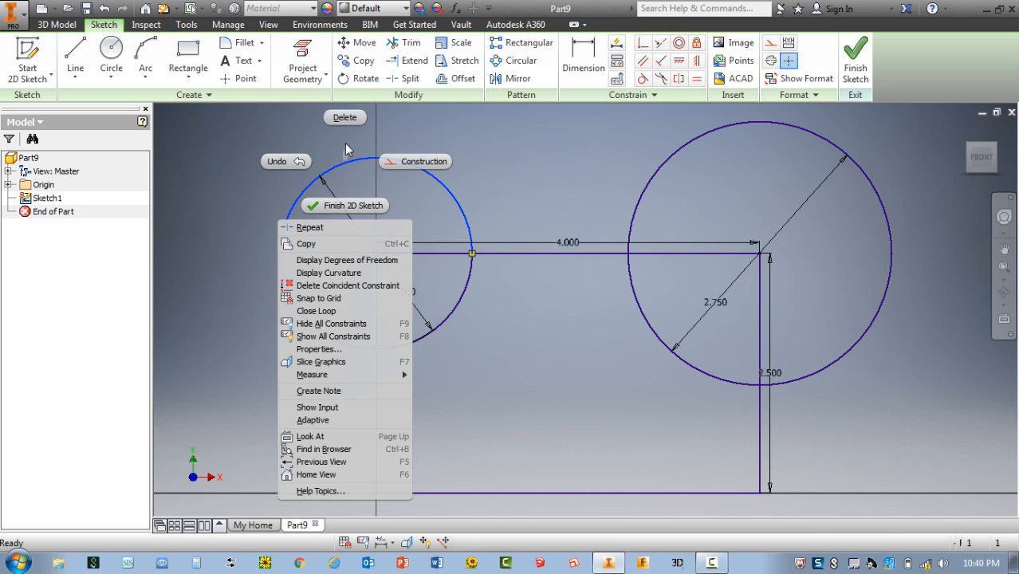
{"action": "left_click", "coordinate": [346, 117]}
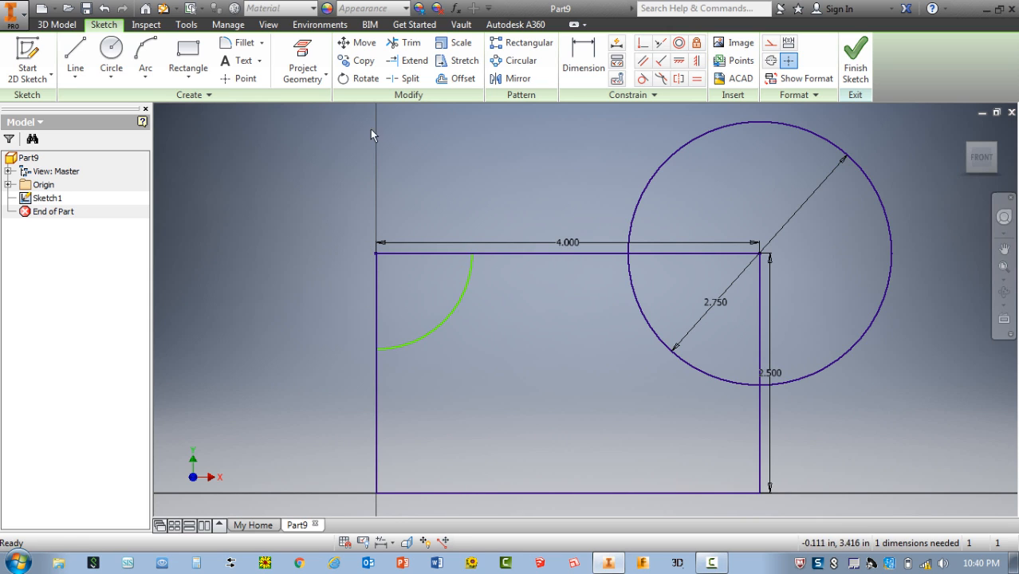
Split the rectangle's left edge at the quarter arc's lower end and delete the two edge segments meeting at the upper-left corner
{"action": "left_click", "coordinate": [404, 78]}
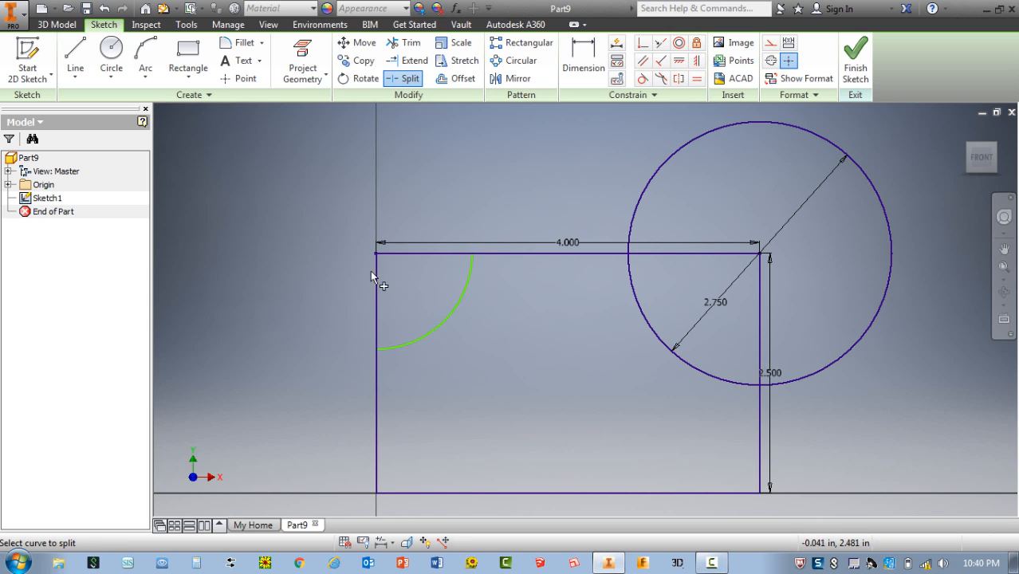
{"action": "left_click", "coordinate": [377, 355]}
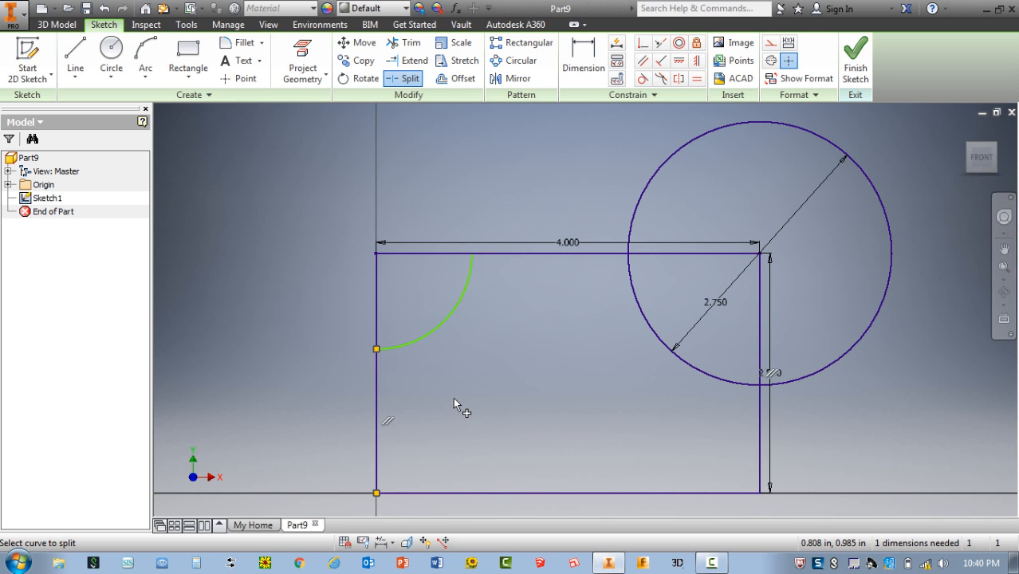
{"action": "key", "text": "Escape"}
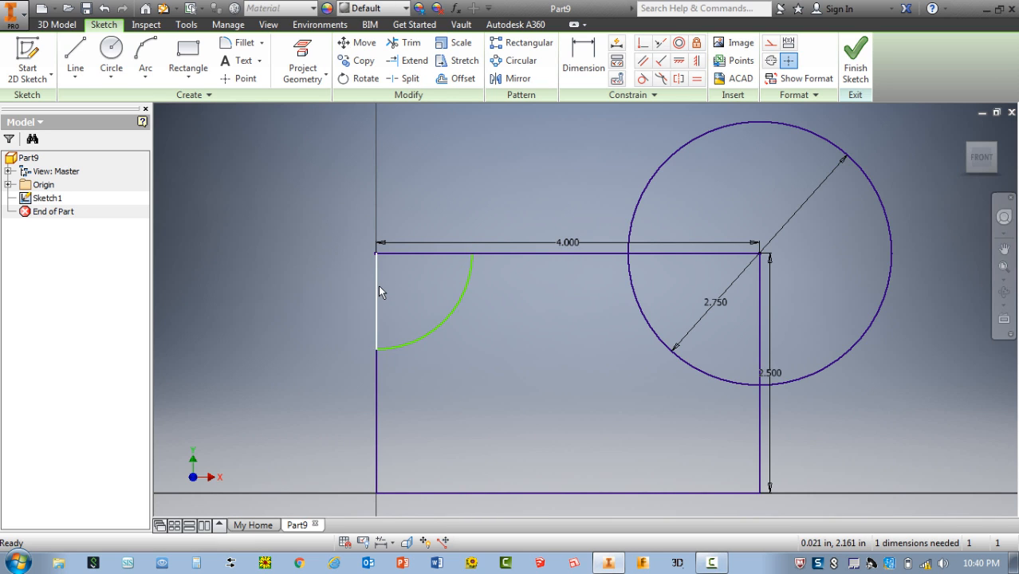
{"action": "right_click", "coordinate": [404, 254]}
{"action": "left_click", "coordinate": [403, 147]}
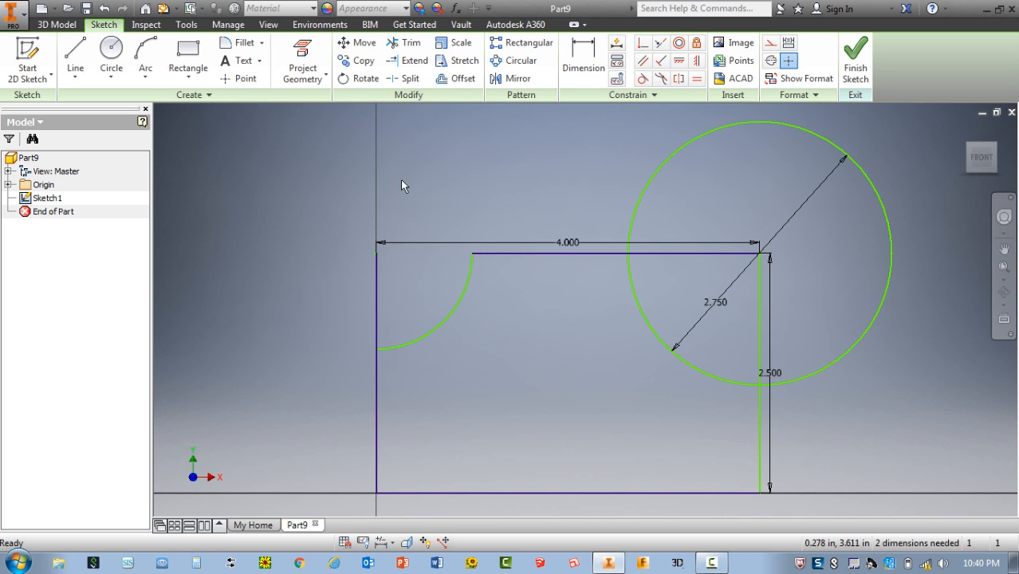
{"action": "right_click", "coordinate": [378, 303]}
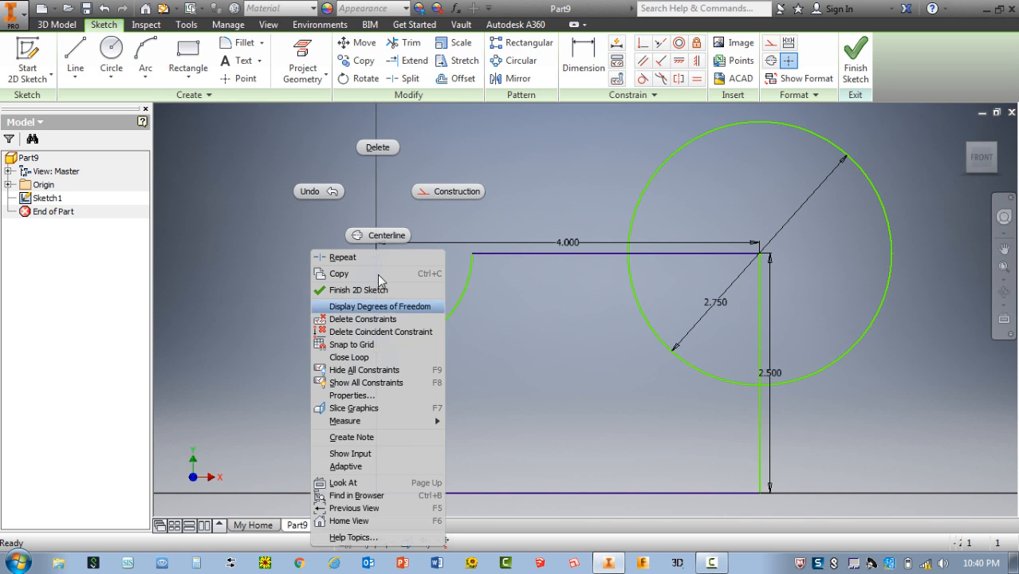
{"action": "left_click", "coordinate": [379, 147]}
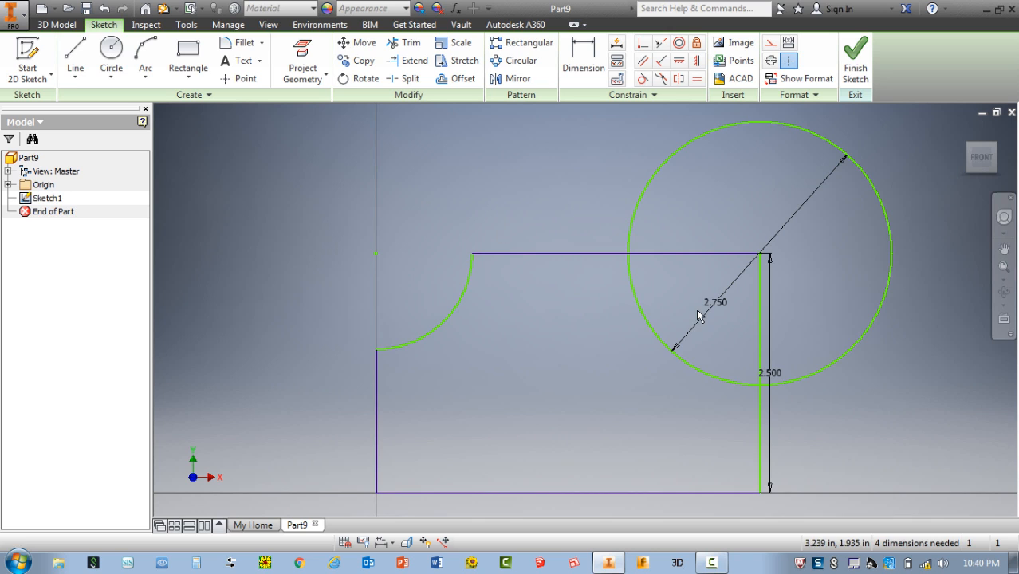
Split the rectangle's top and right edges where the 2.75 in circle crosses them
{"action": "left_click", "coordinate": [416, 83]}
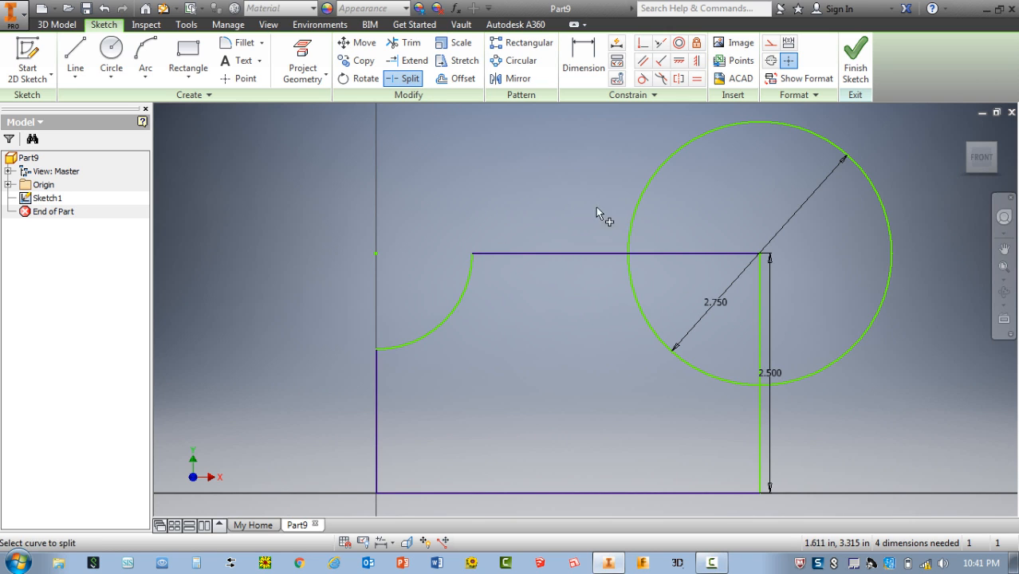
{"action": "left_click", "coordinate": [627, 254]}
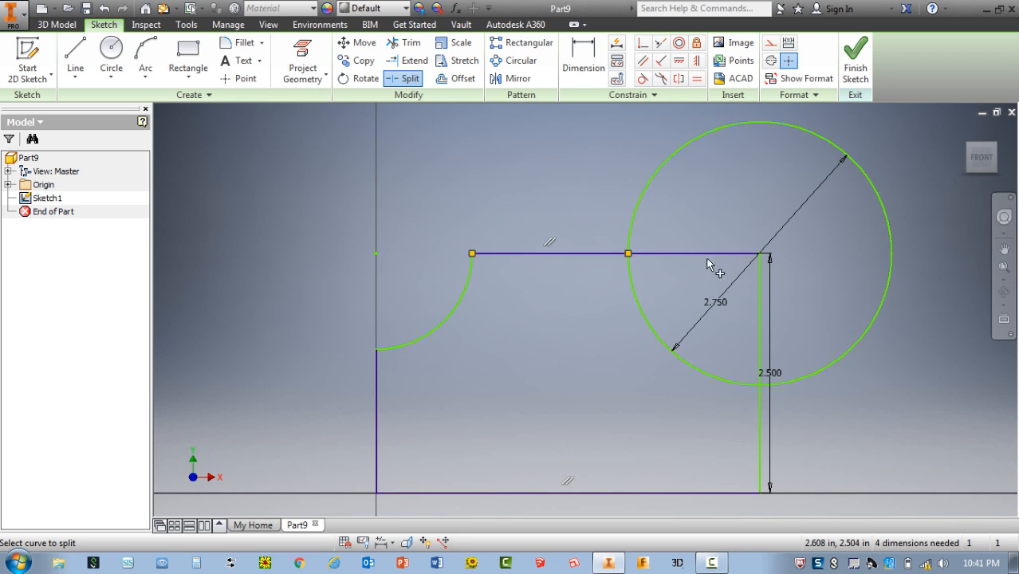
{"action": "left_click", "coordinate": [760, 387]}
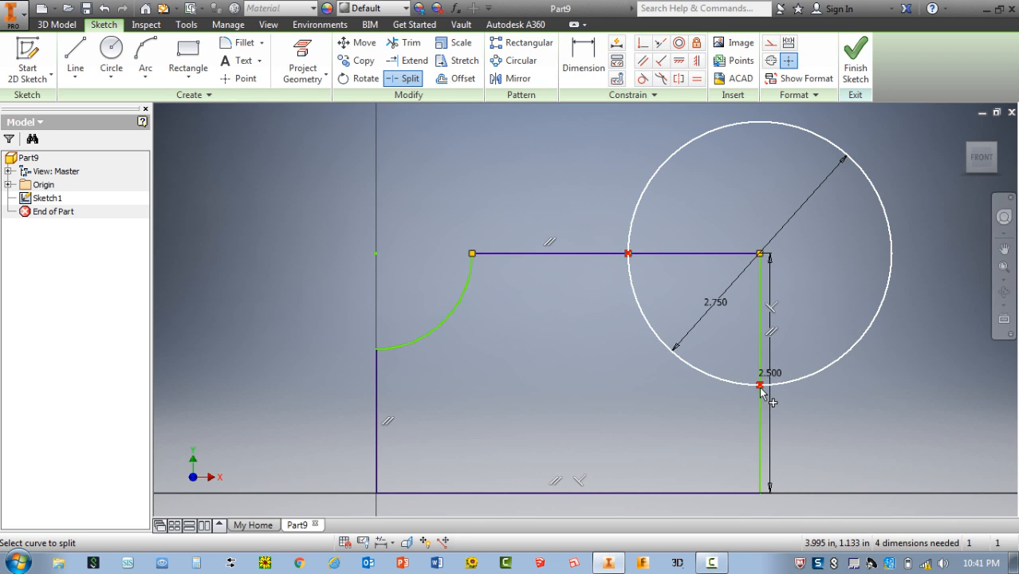
{"action": "key", "text": "Escape"}
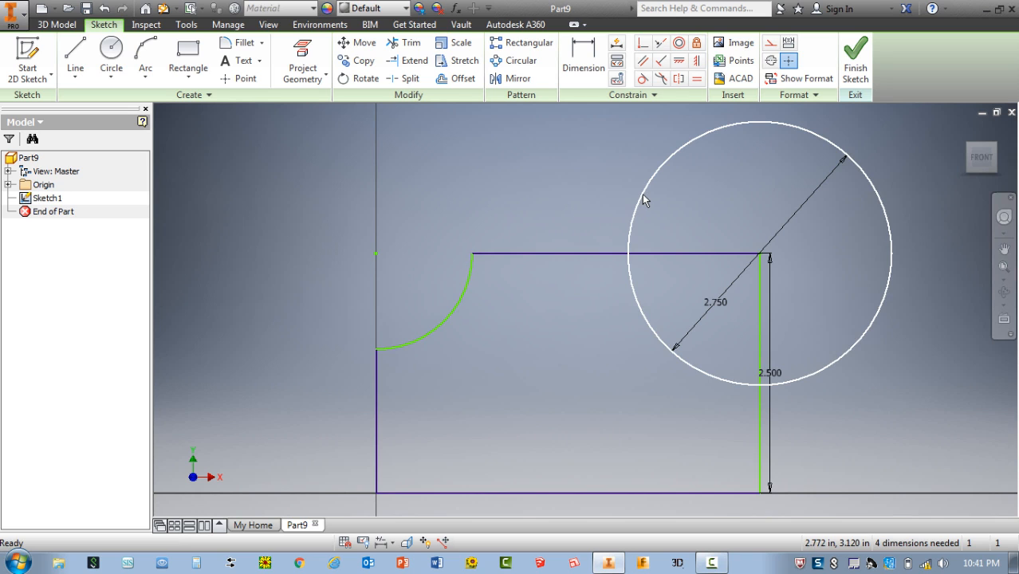
Delete the rectangle's top and right edge segments that lie inside the 2.75 in circle
{"action": "right_click", "coordinate": [672, 259]}
{"action": "left_click", "coordinate": [670, 149]}
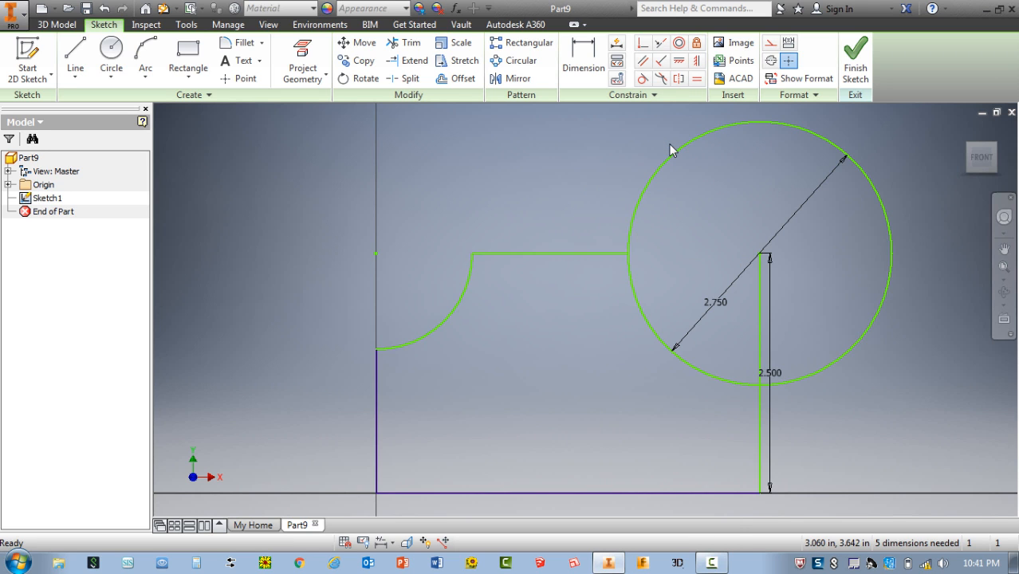
{"action": "right_click", "coordinate": [761, 318]}
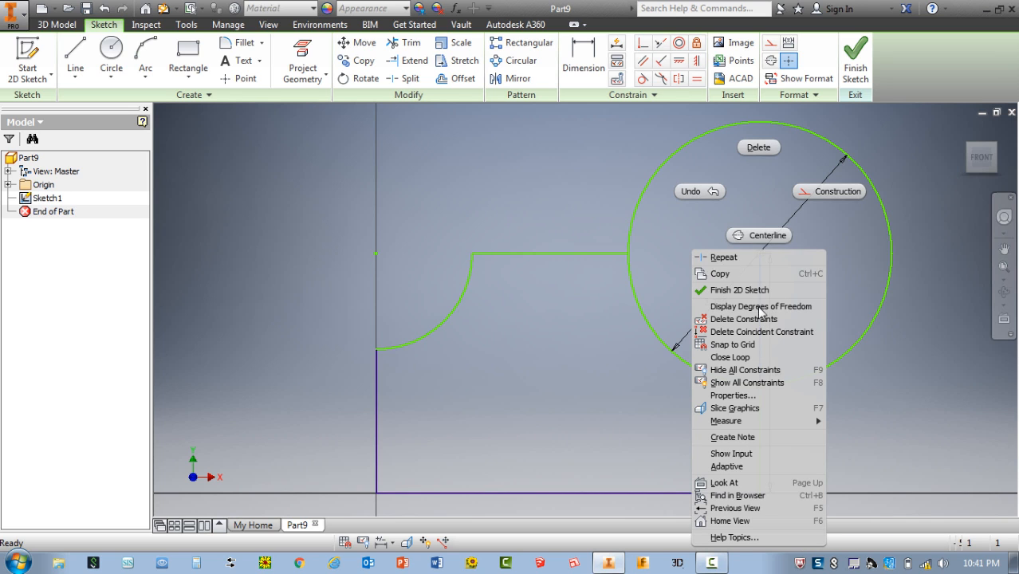
{"action": "left_click", "coordinate": [760, 148]}
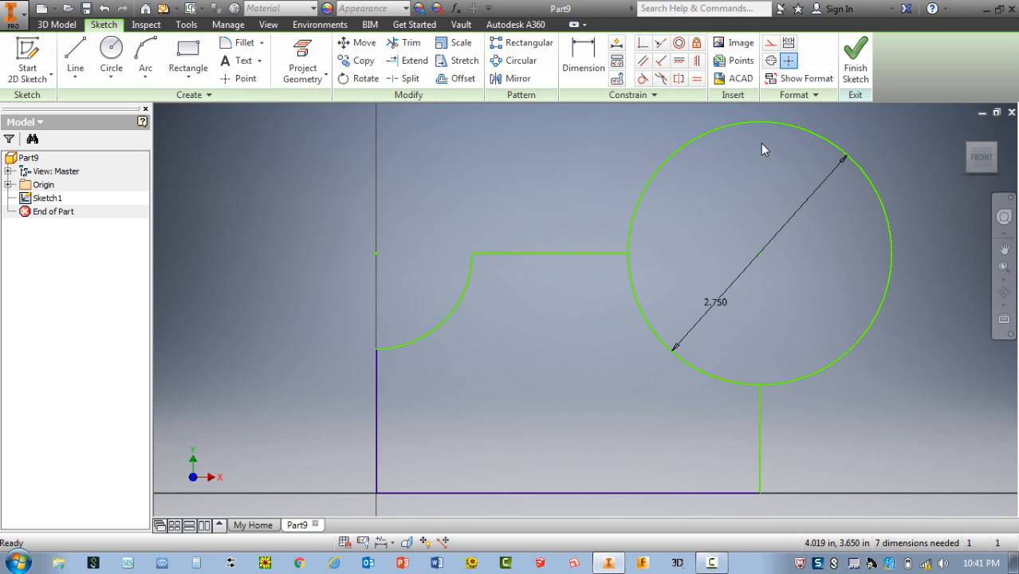
Split the 2.75 in circle where it meets the remaining top and right edges
{"action": "left_click", "coordinate": [409, 78]}
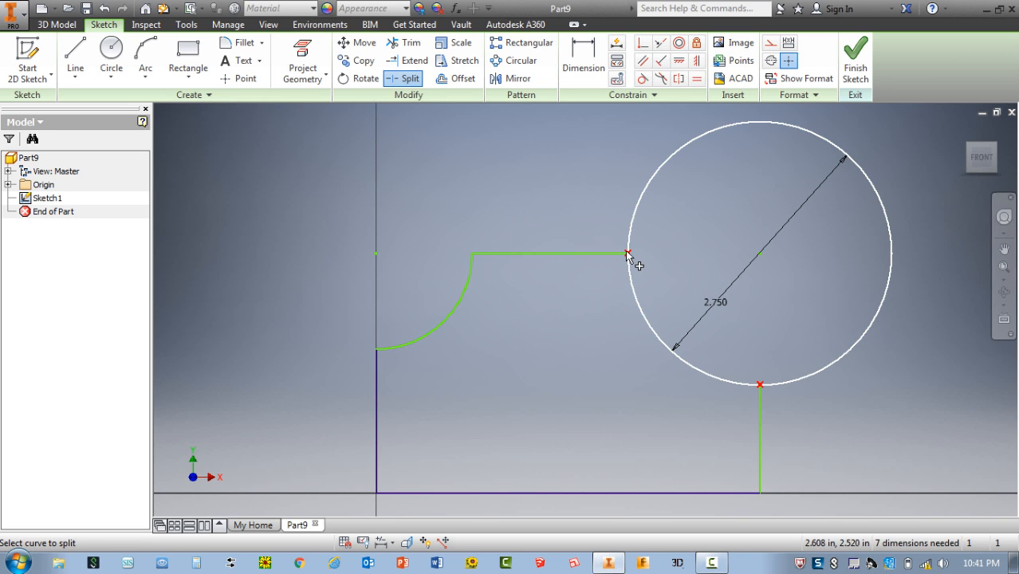
{"action": "left_click", "coordinate": [630, 261]}
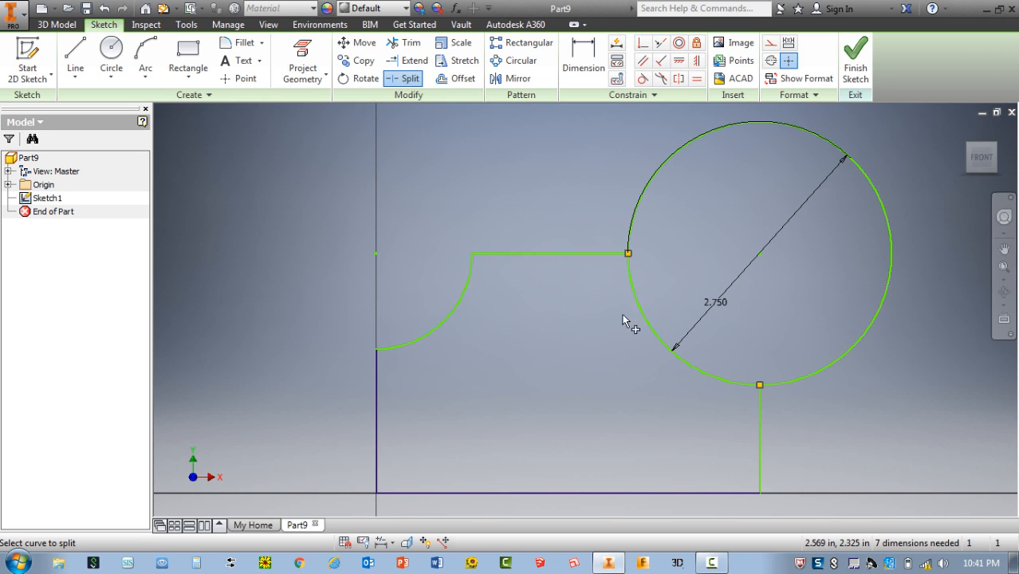
{"action": "left_click", "coordinate": [760, 385]}
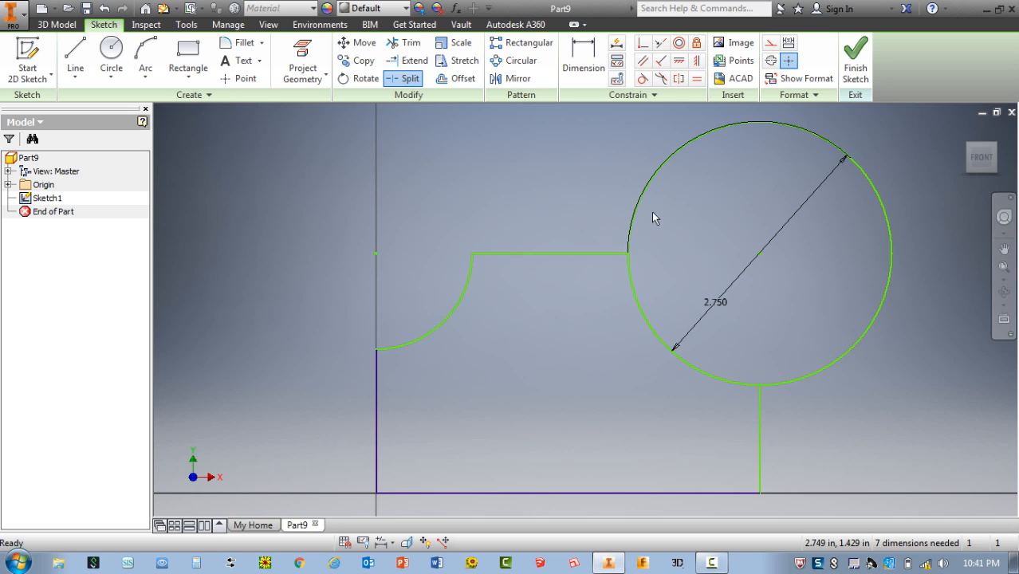
{"action": "key", "text": "Escape"}
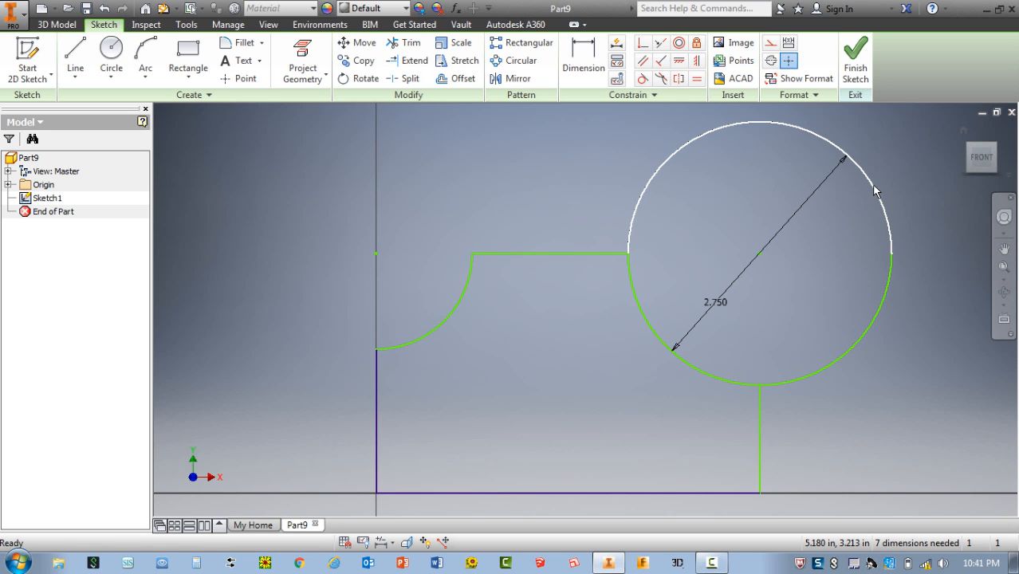
Delete the split circle's upper and lower-right arcs, keeping only the quarter arc that closes the profile
{"action": "right_click", "coordinate": [701, 137]}
{"action": "left_click", "coordinate": [701, 93]}
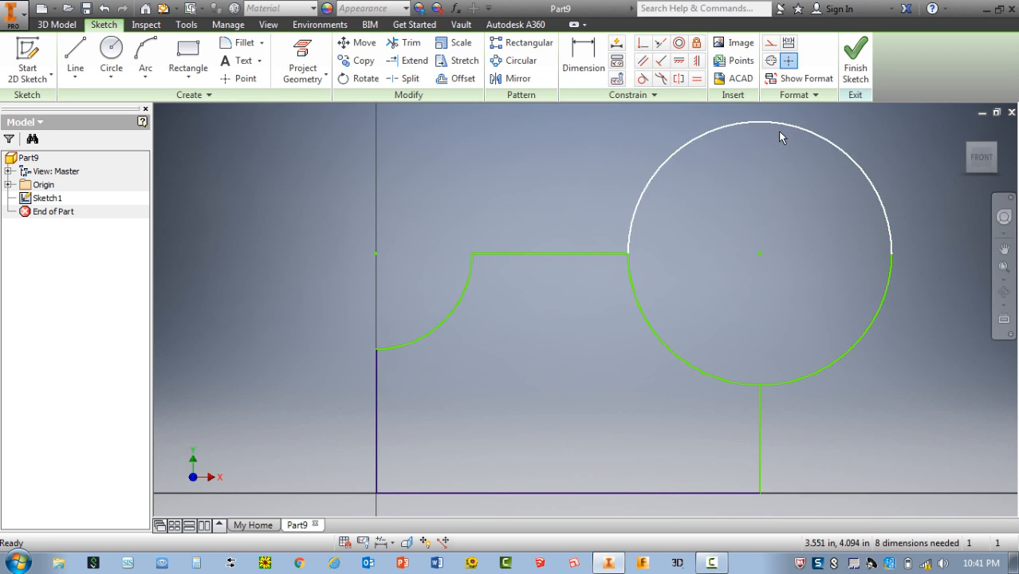
{"action": "right_click", "coordinate": [808, 129]}
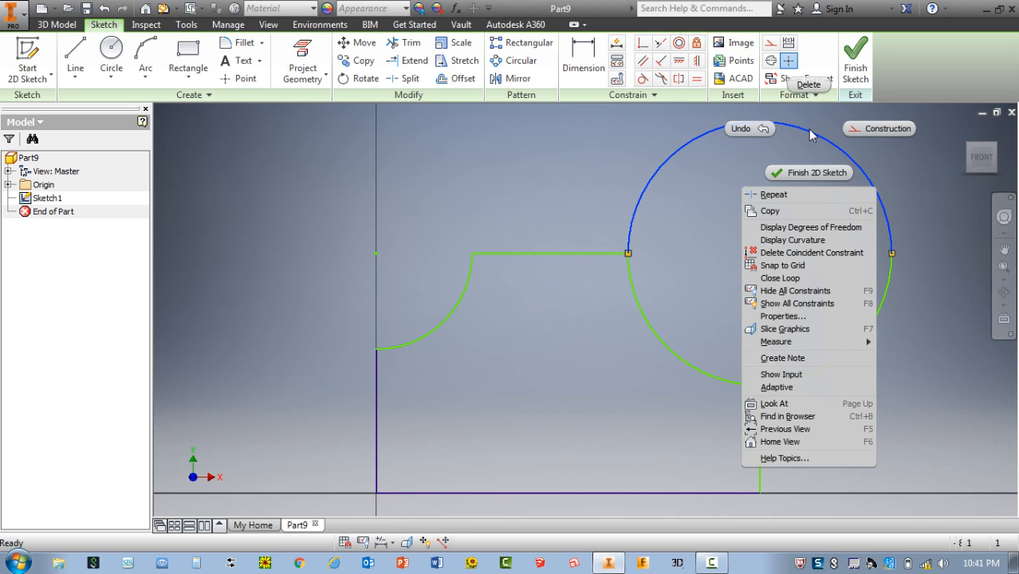
{"action": "left_click", "coordinate": [807, 84]}
{"action": "right_click", "coordinate": [862, 345]}
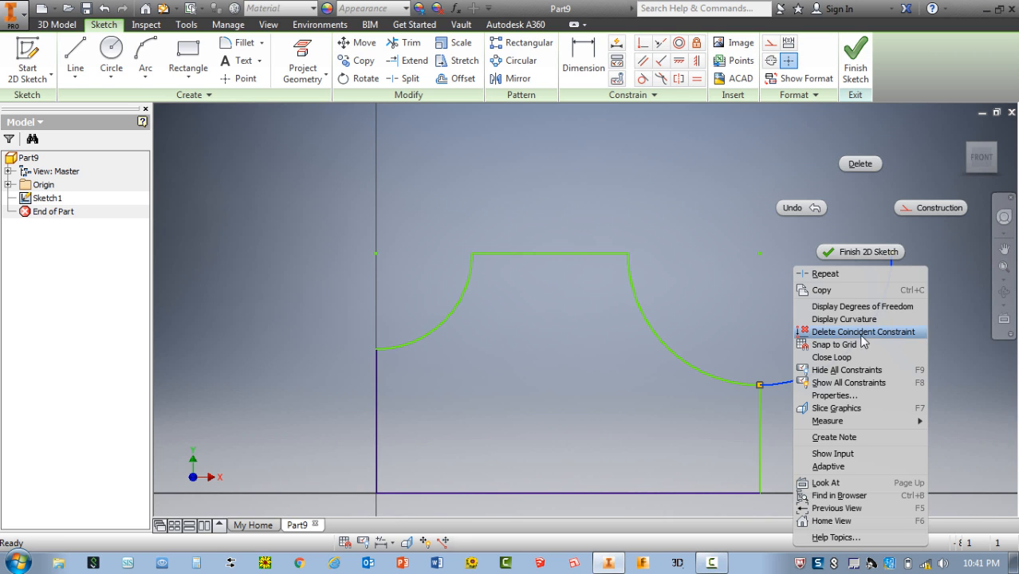
{"action": "left_click", "coordinate": [858, 164]}
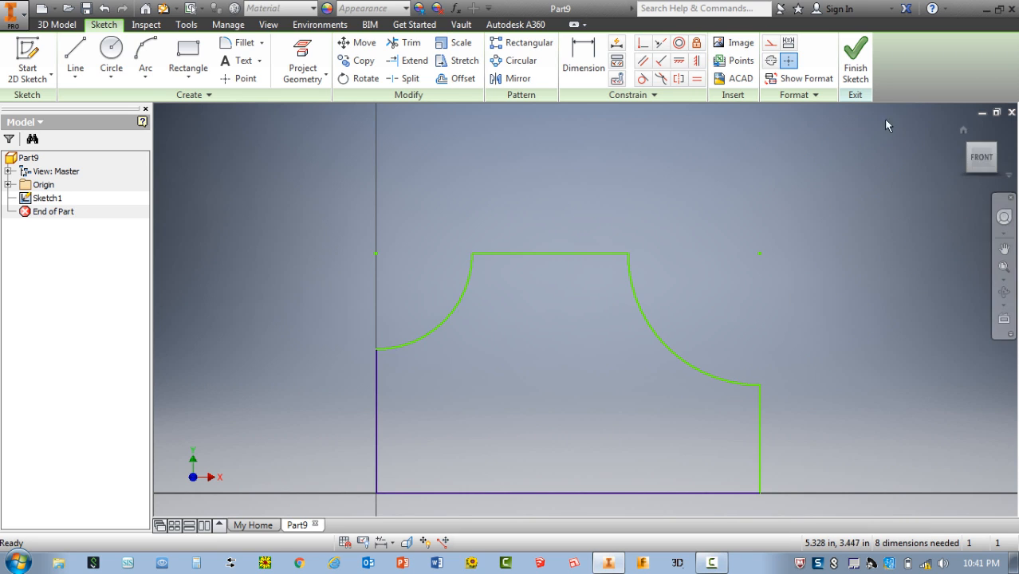
Finish the sketch and extrude the closed profile 1.5 in backward, away from the front face
{"action": "left_click", "coordinate": [849, 67]}
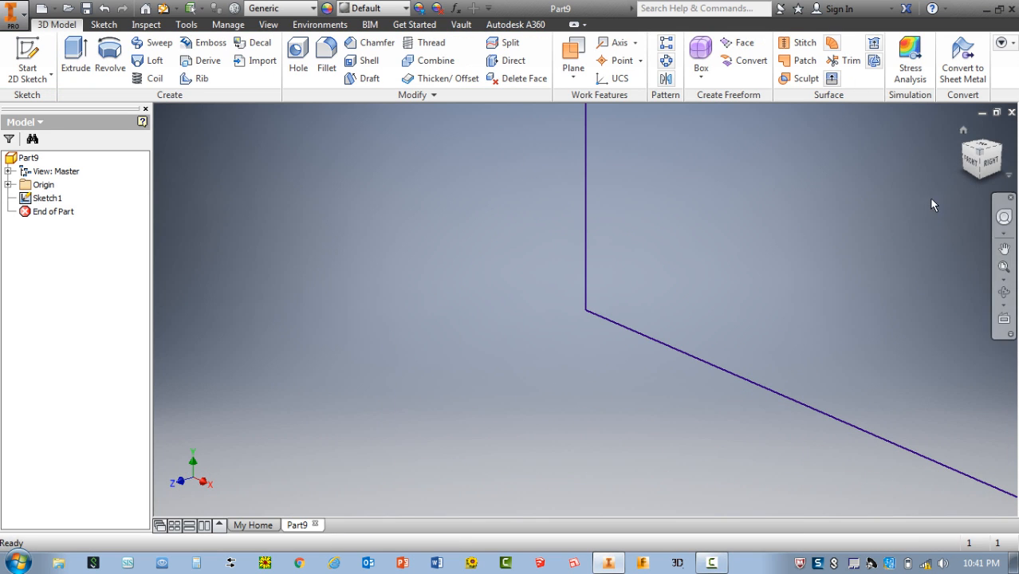
{"action": "left_click", "coordinate": [1003, 267]}
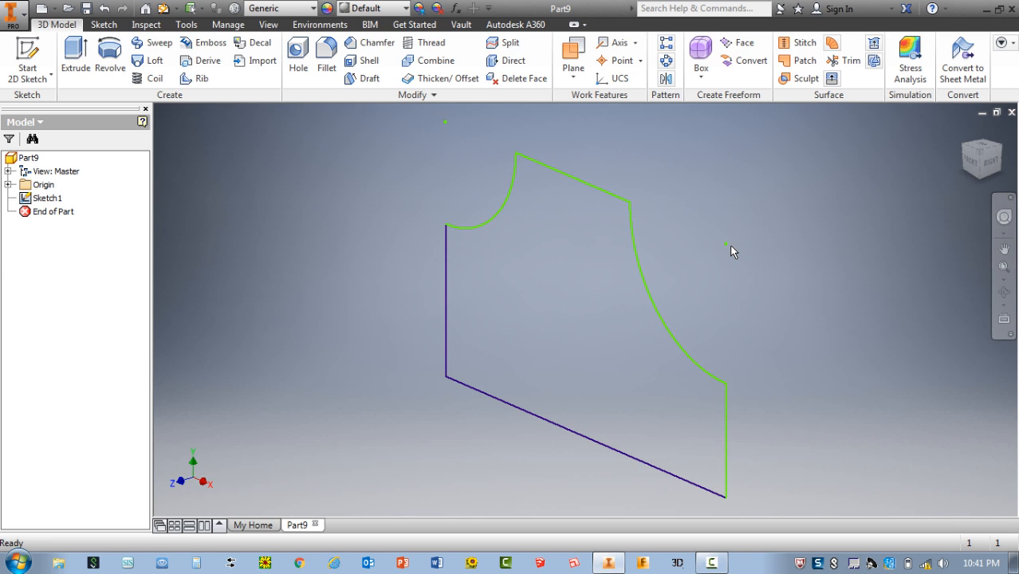
{"action": "left_click", "coordinate": [70, 60]}
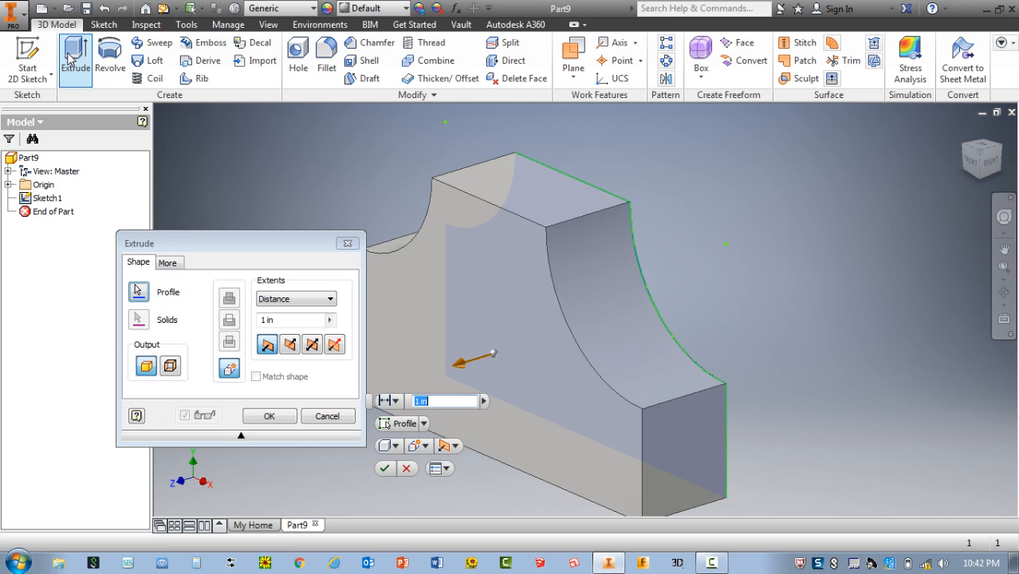
{"action": "left_click", "coordinate": [289, 346]}
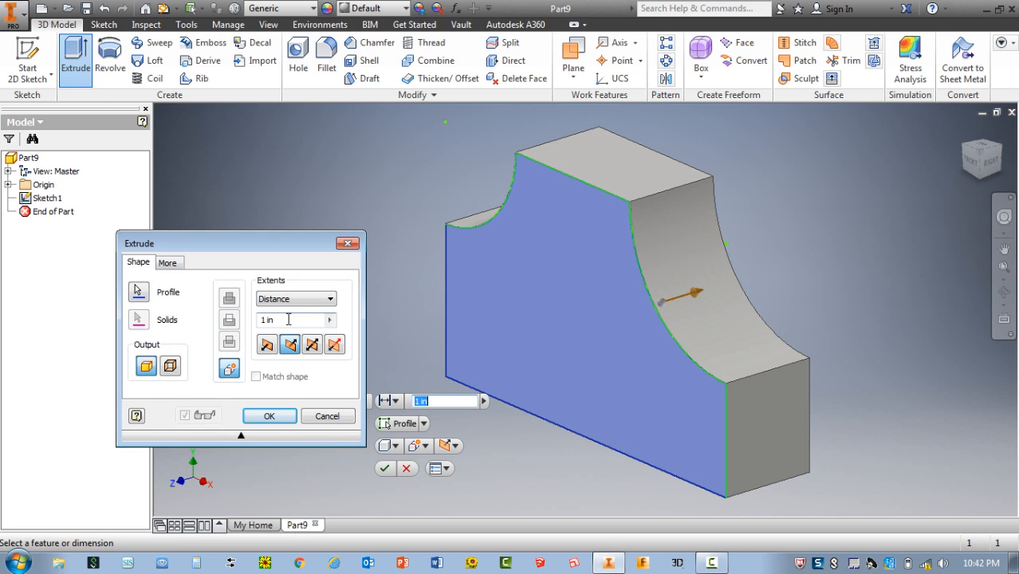
{"action": "type", "text": "1.5"}
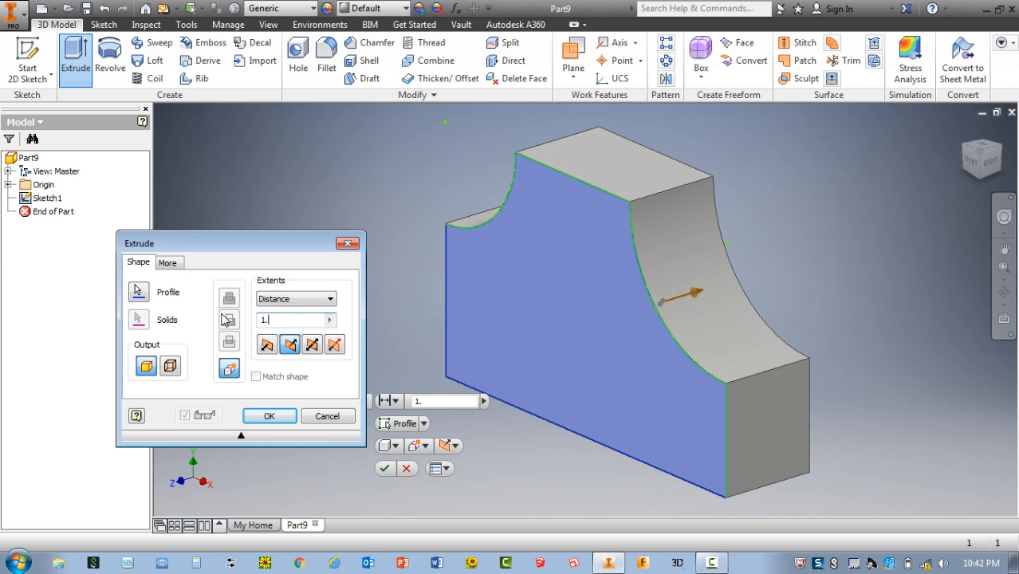
{"action": "left_click", "coordinate": [283, 417]}
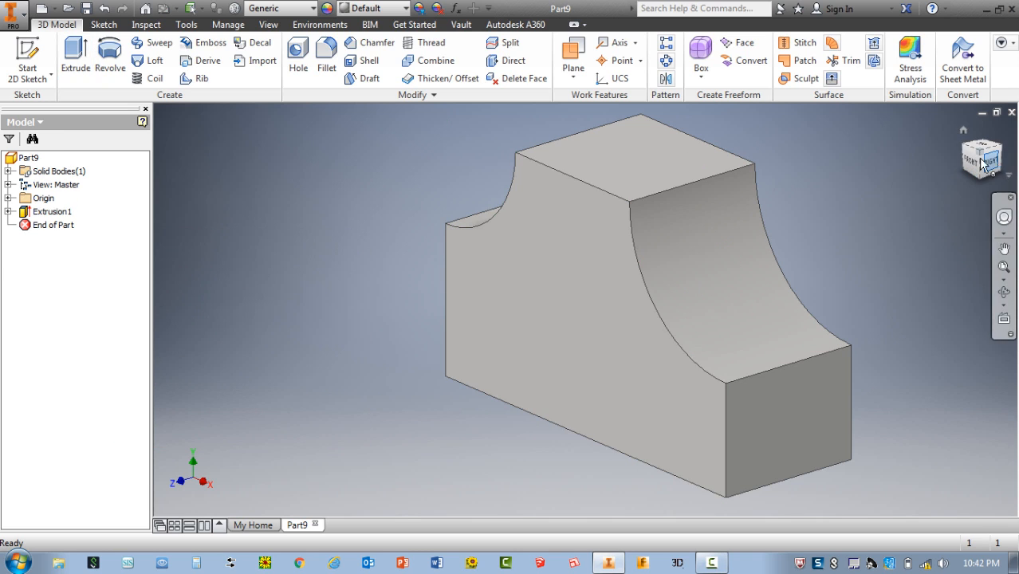
{"action": "left_click", "coordinate": [971, 162]}
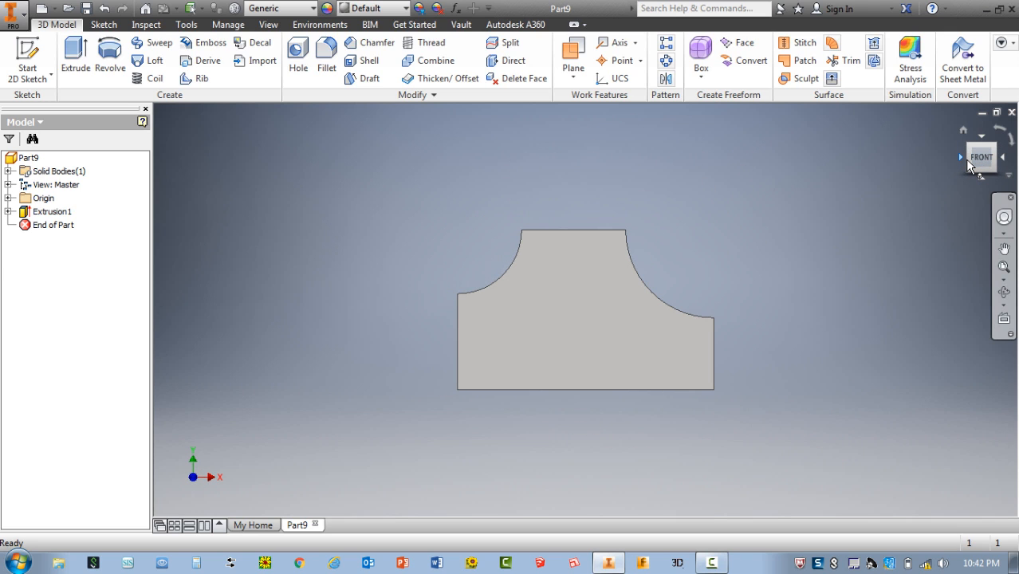
{"action": "left_click", "coordinate": [1003, 268]}
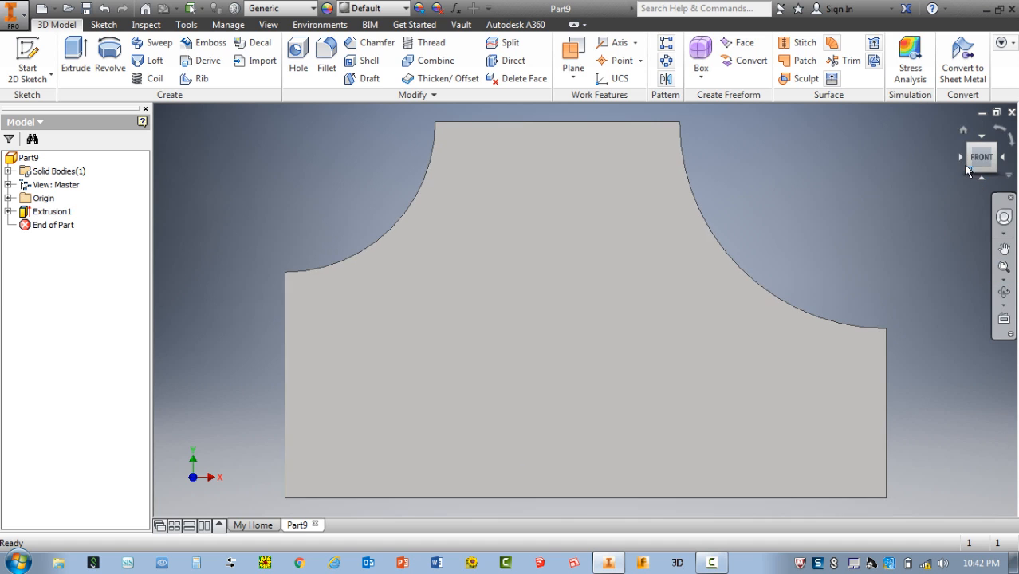
{"action": "left_click", "coordinate": [962, 133]}
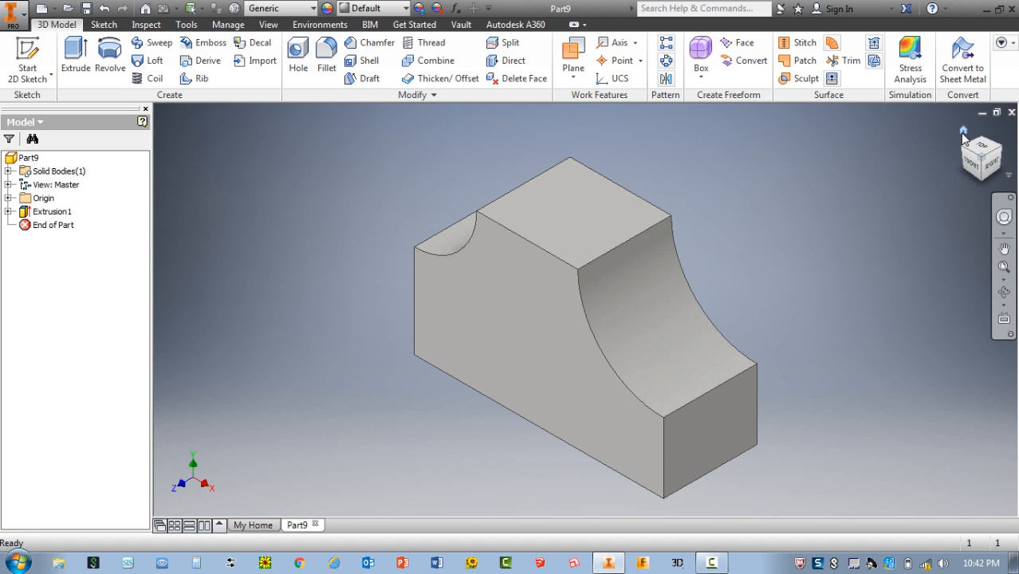